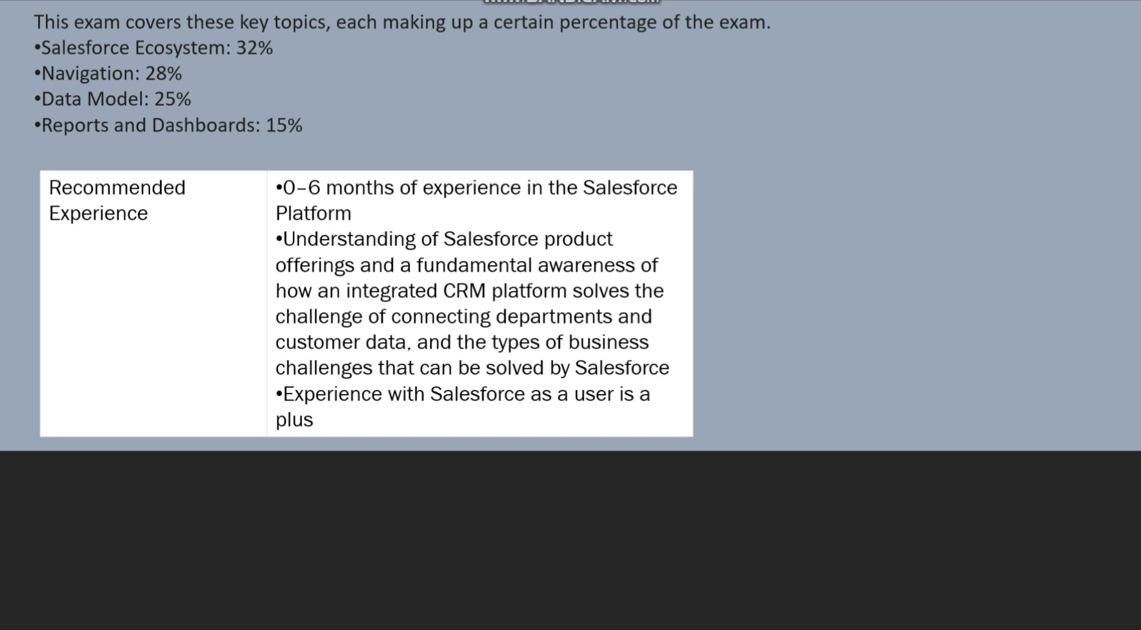
Step: End the slide show and switch to Chrome to review the units of the Trailhead module Cert Prep: Salesforce Certified Associate
key("Escape")
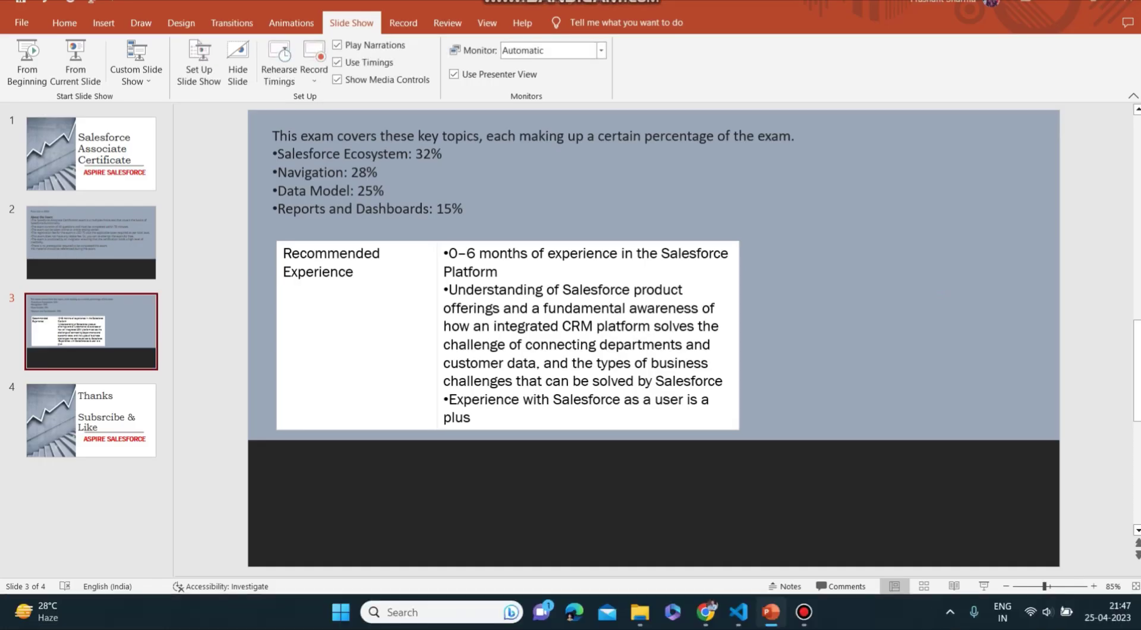
left_click(706, 611)
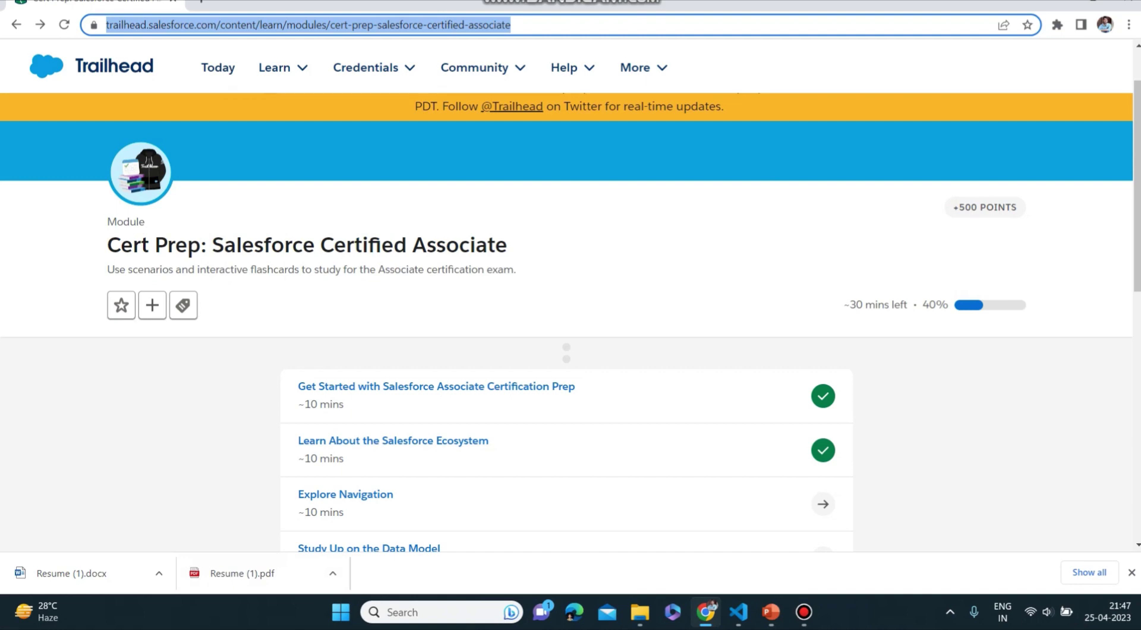
scroll(566, 321, "down", 2)
scroll(566, 321, "down", 3)
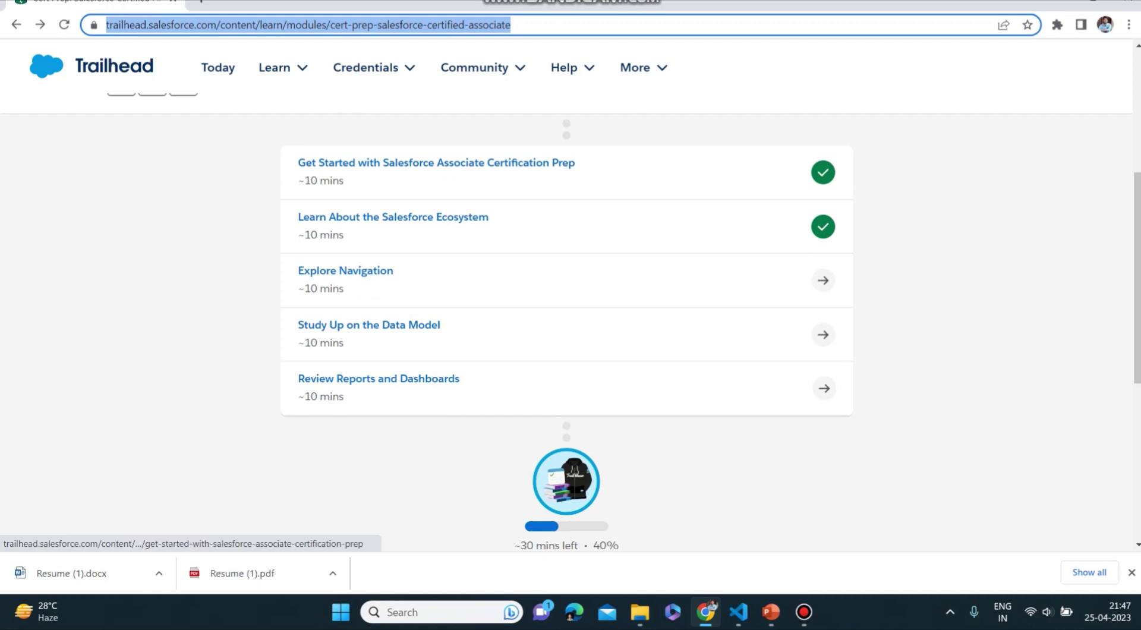
scroll(416, 166, "up", 4)
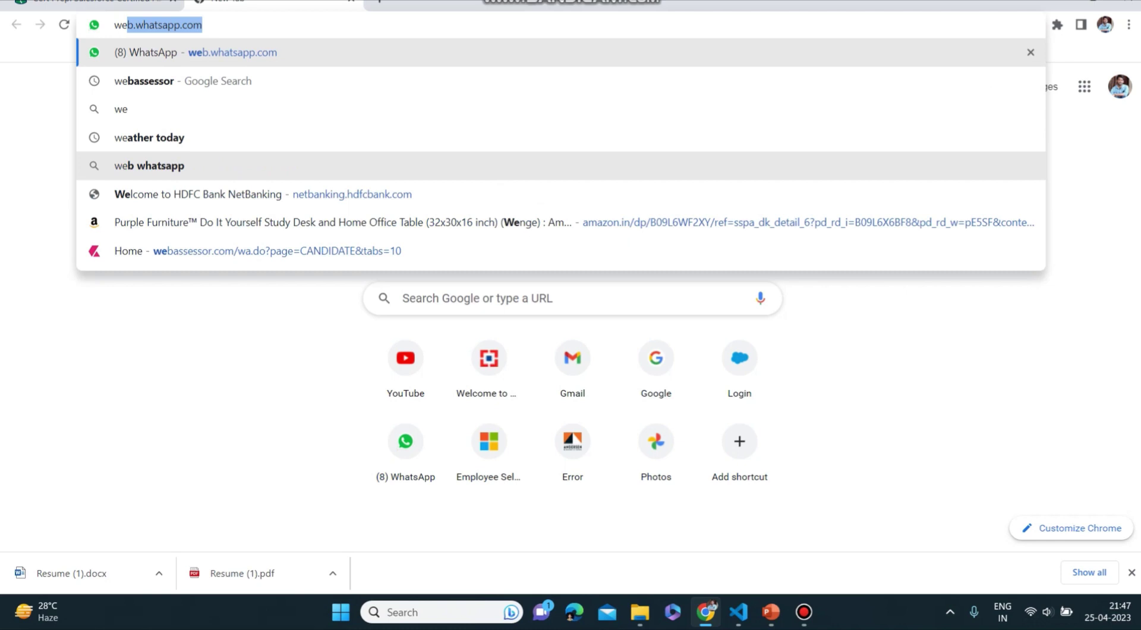
Step: Search the web for "webassessor" in a new tab and open the Webassessor login page
type("bs")
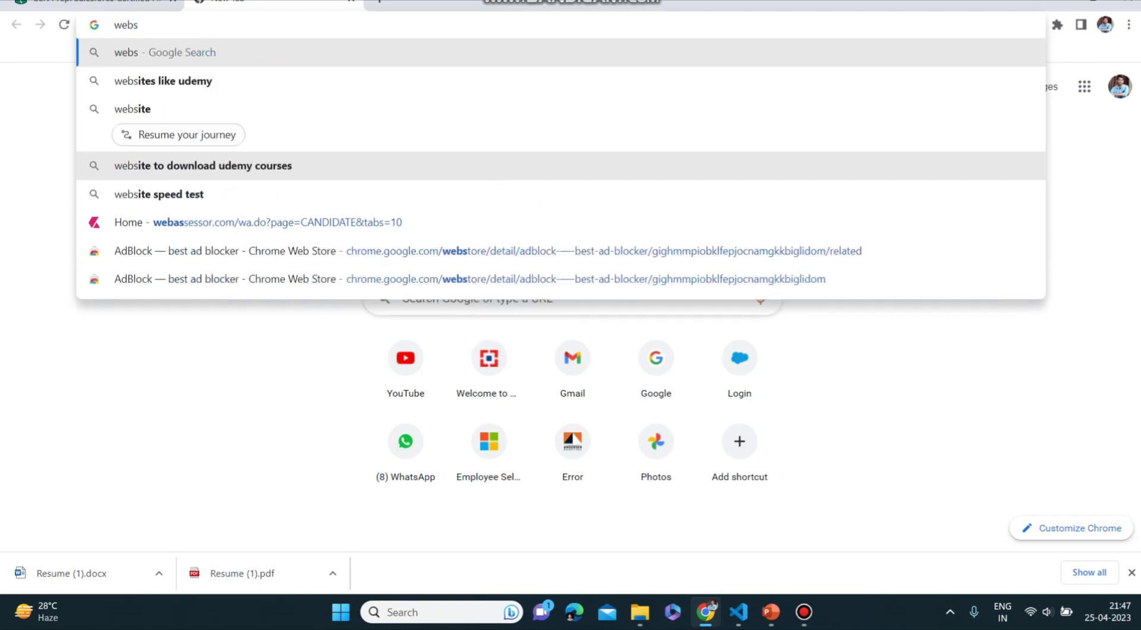
type("i")
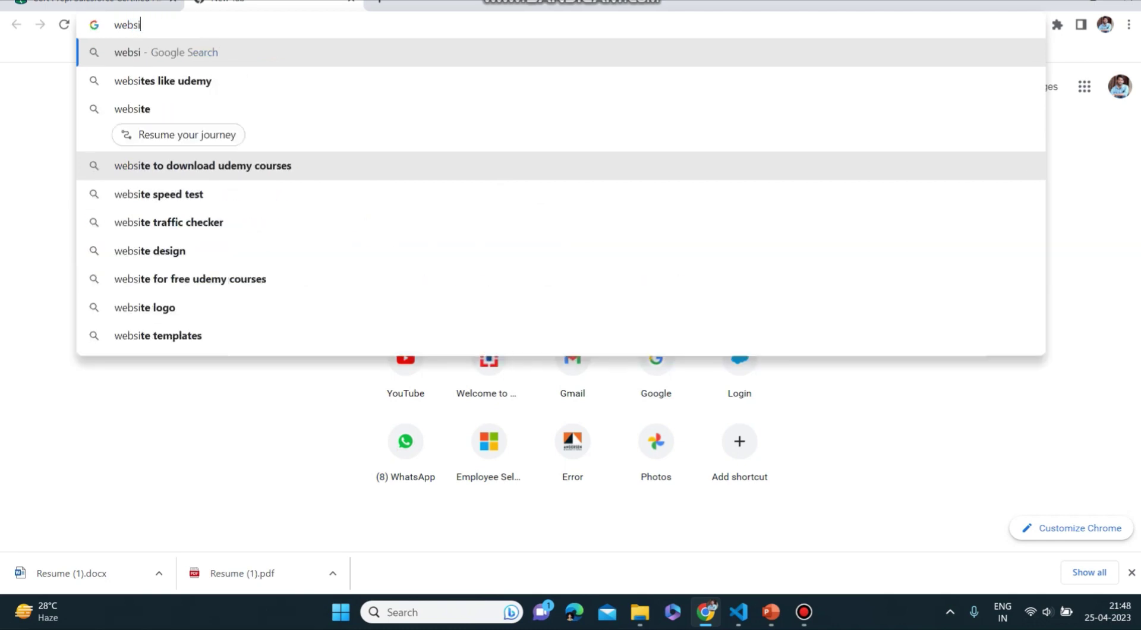
key("BackSpace")
key("BackSpace")
key("BackSpace")
key("BackSpace")
key("BackSpace")
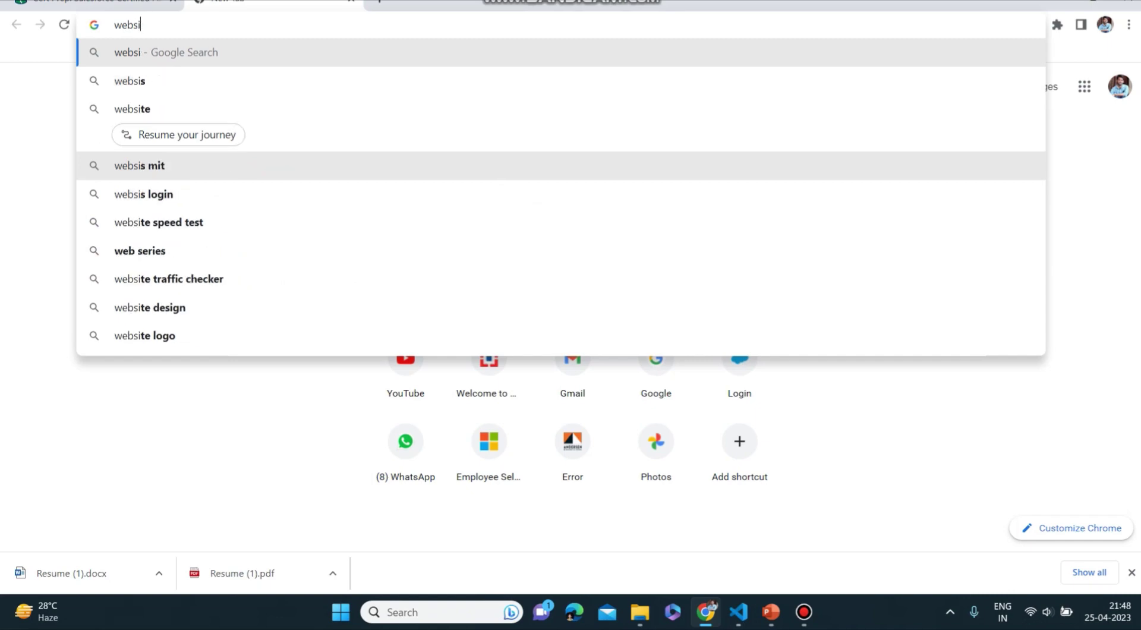
type("web")
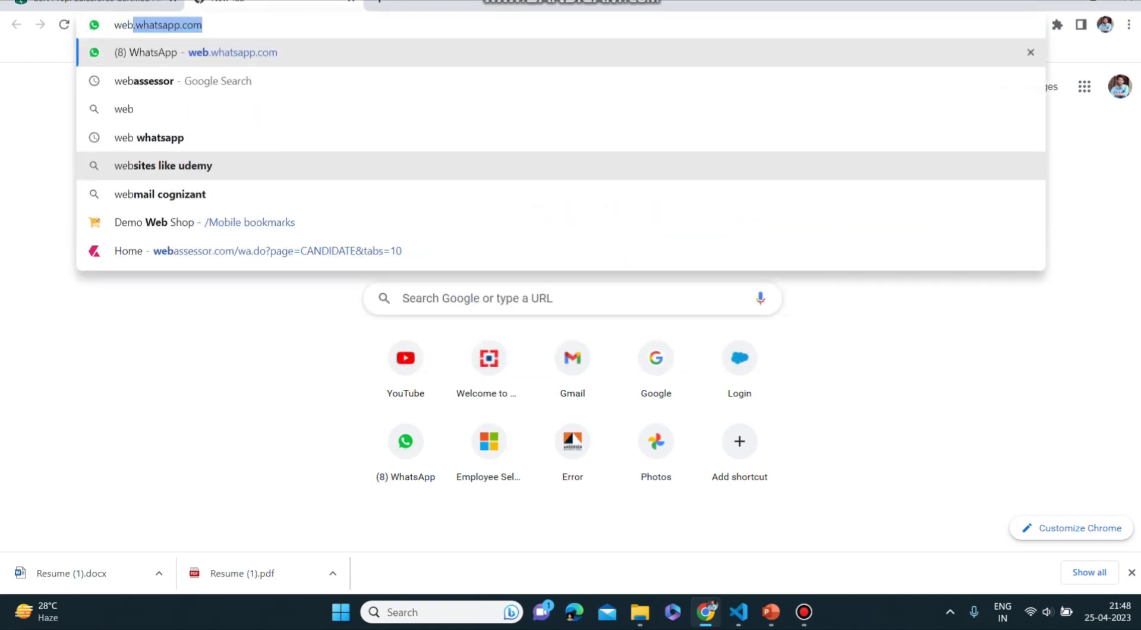
key("Down")
key("Return")
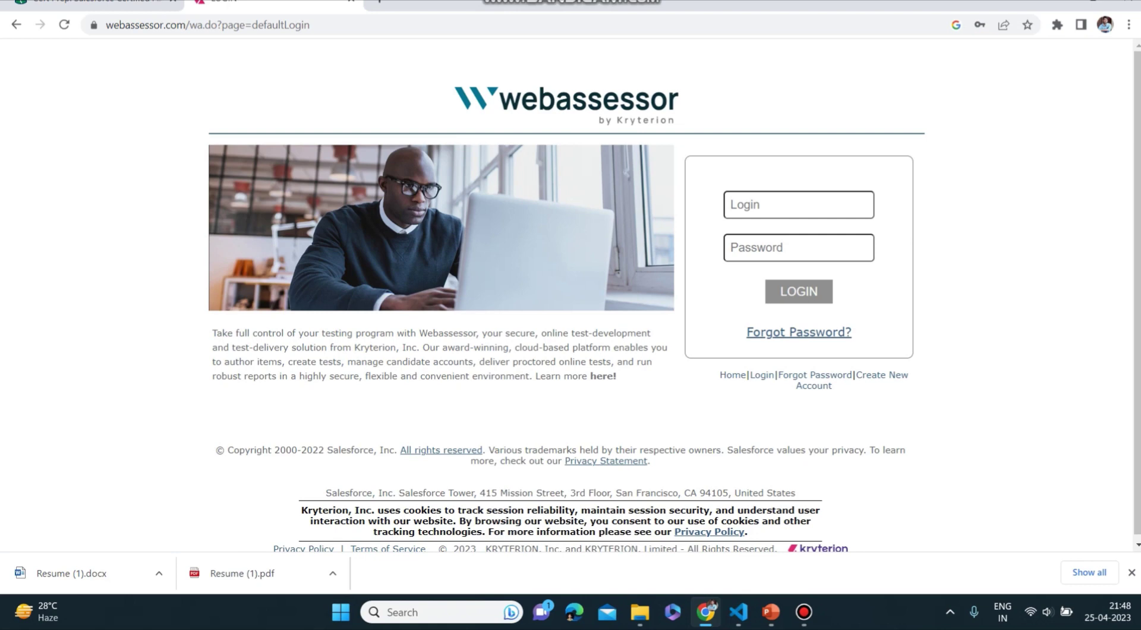
Step: Log in to Webassessor with the saved login e-mail and account password
left_click(798, 204)
left_click(832, 237)
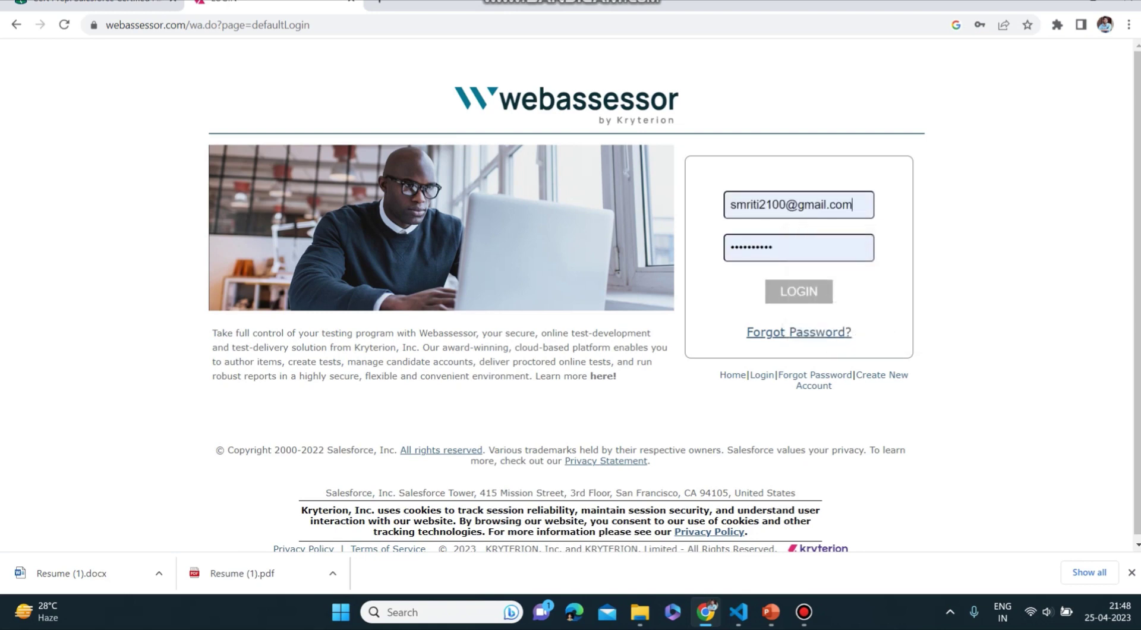
key("Return")
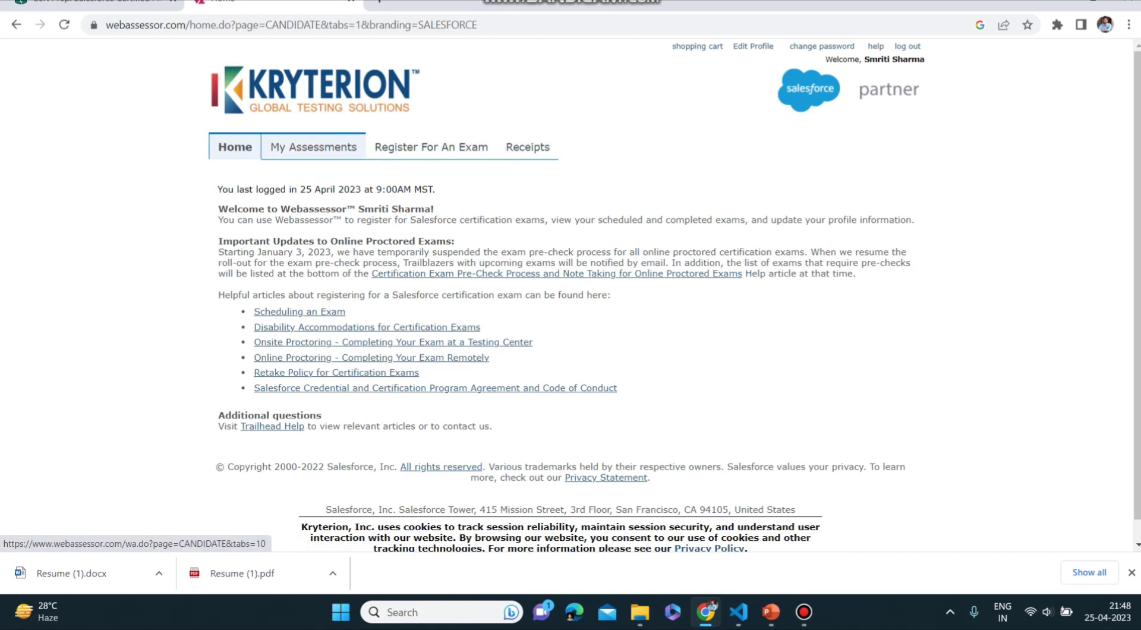
Step: Open My Assessments, postpone the secure browser installation and review the scheduled, in-progress and completed exams
left_click(313, 147)
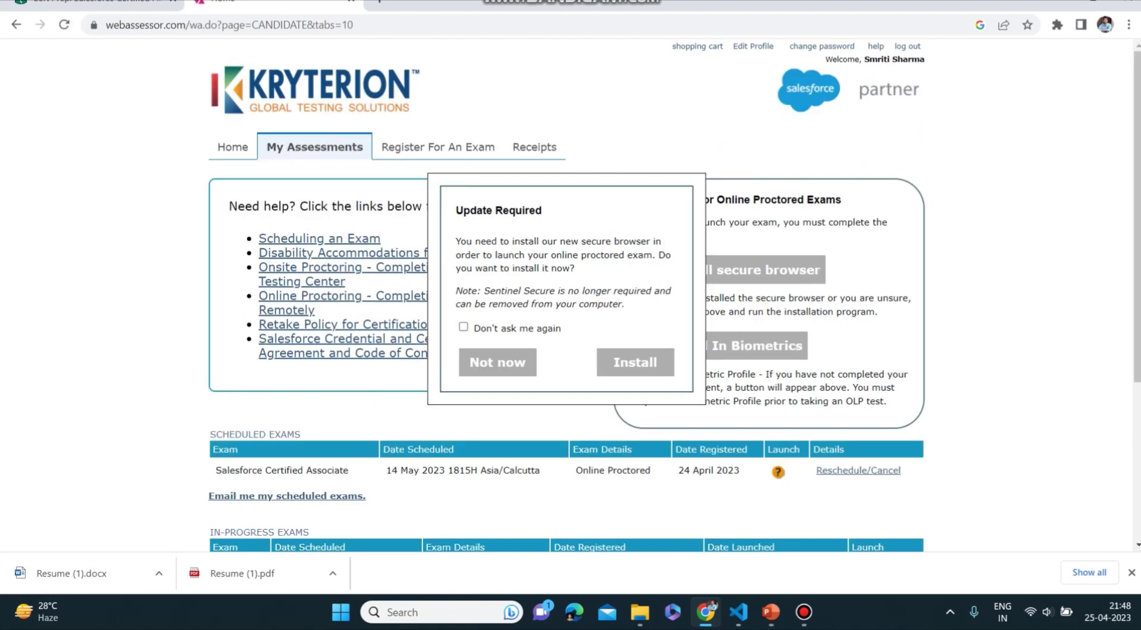
left_click(498, 362)
scroll(497, 362, "down", 2)
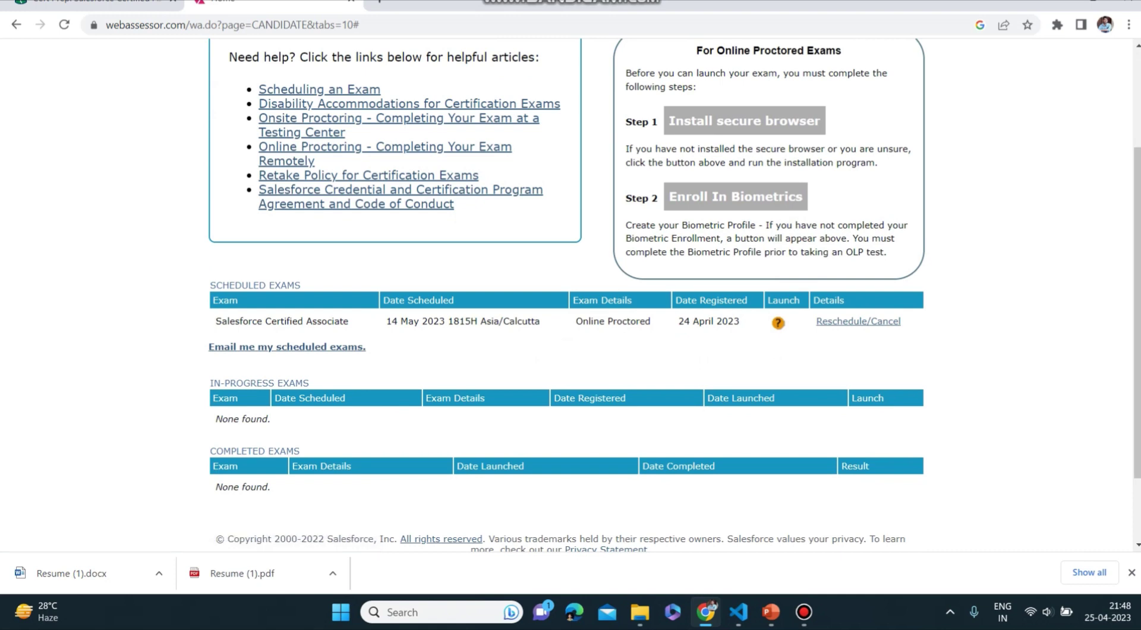
scroll(565, 298, "down", 2)
scroll(565, 297, "up", 4)
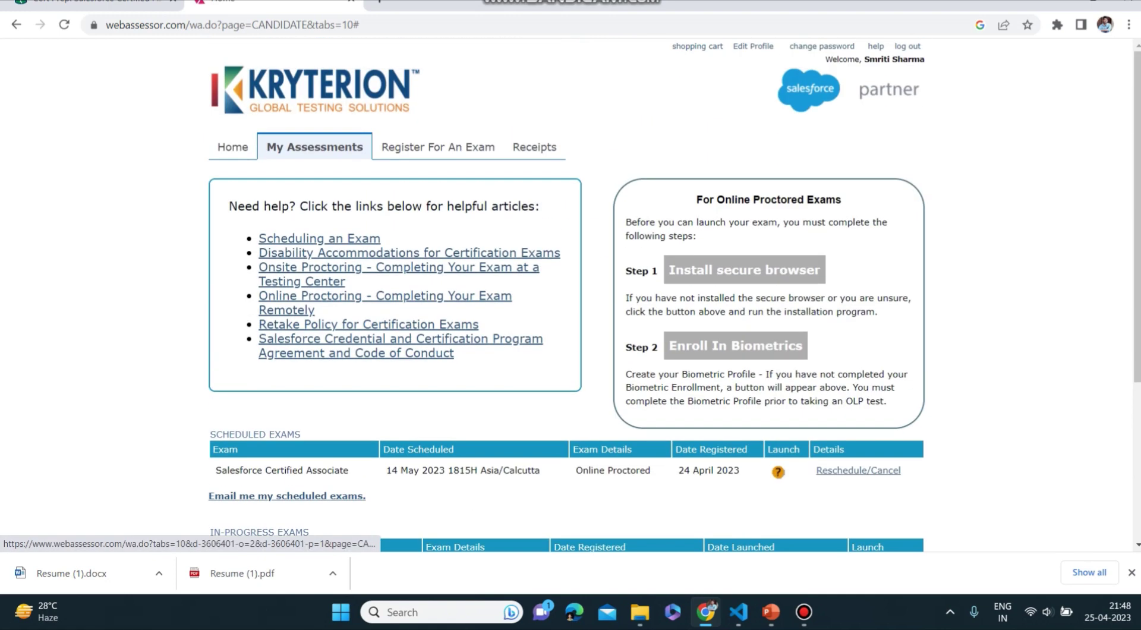
Step: Open the exam registration catalogue and expand Salesforce Certified Associate under Associate Exams to view its proctoring options and prices
left_click(438, 147)
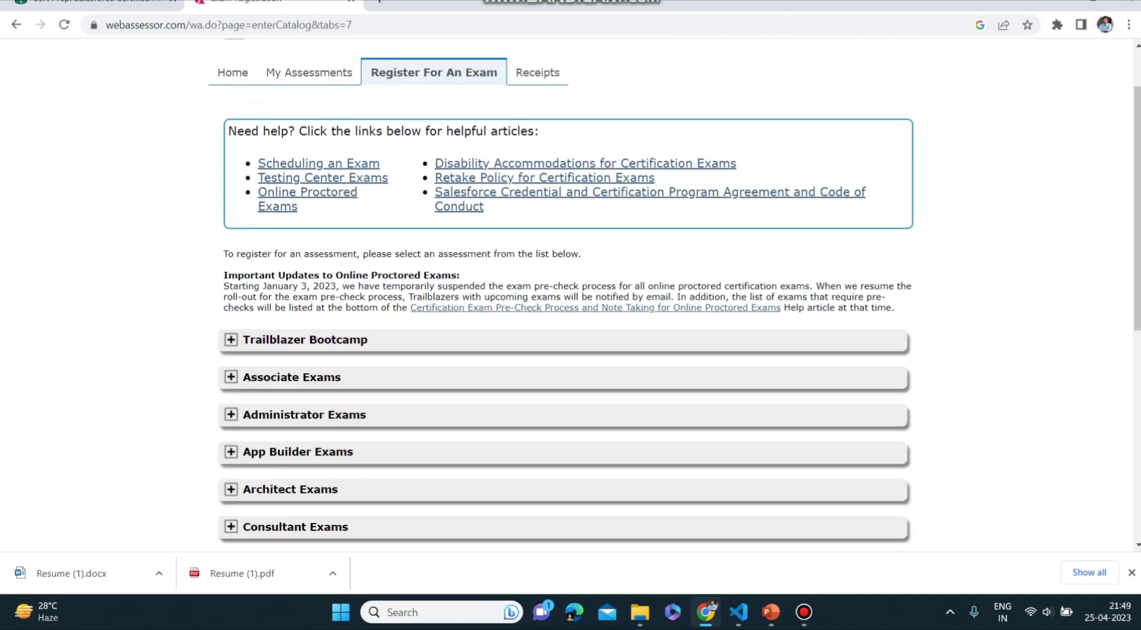
left_click(231, 376)
scroll(230, 377, "down", 2)
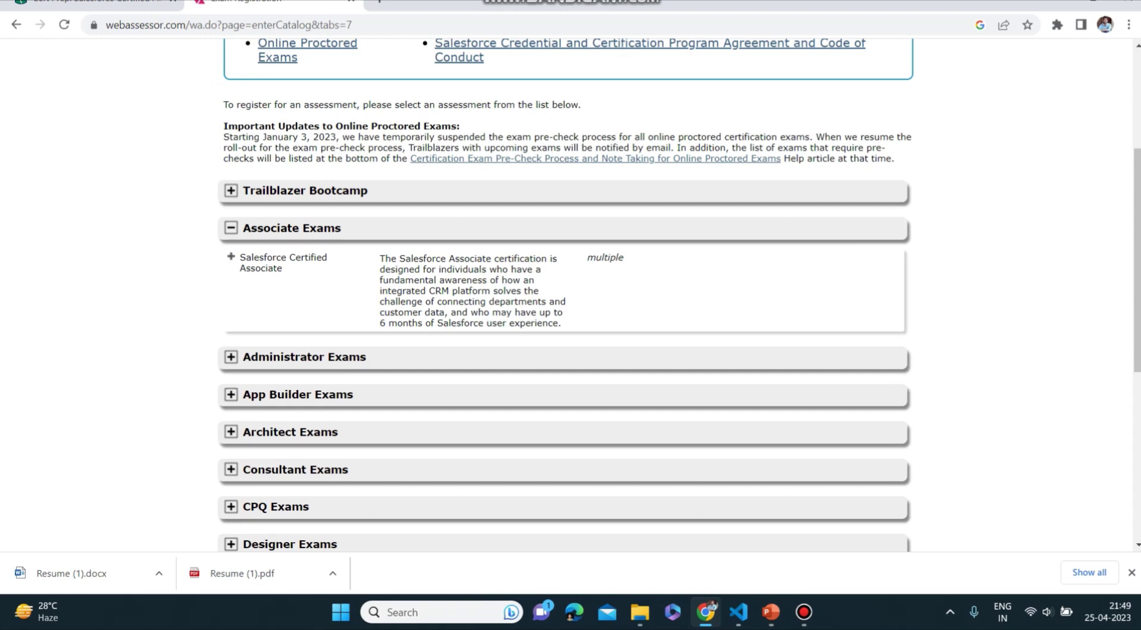
left_click(231, 256)
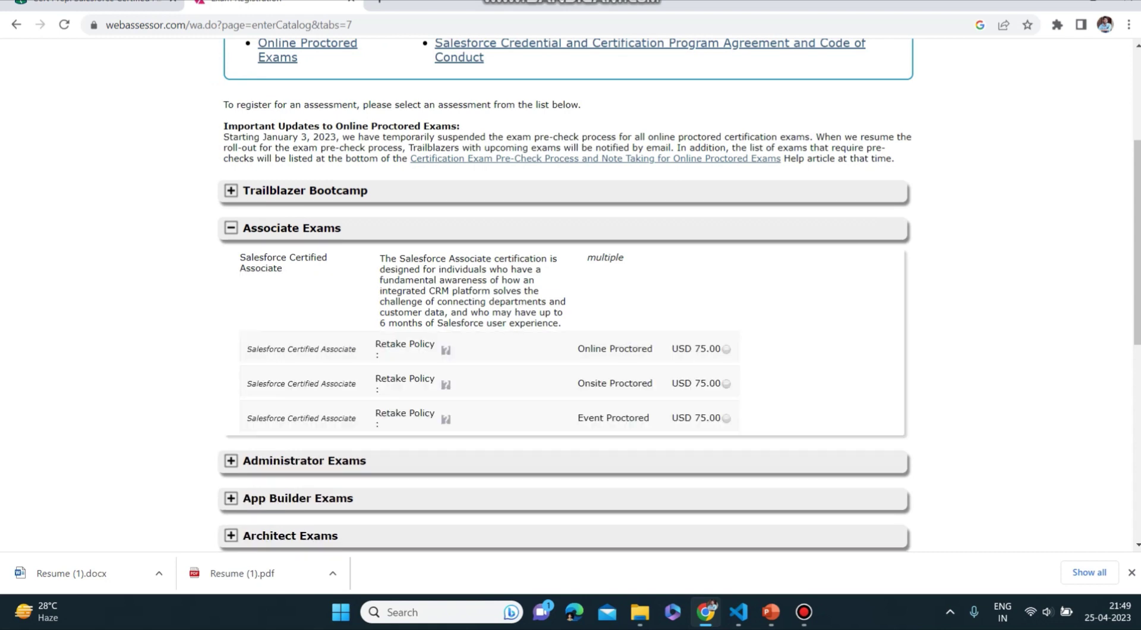
scroll(231, 257, "down", 2)
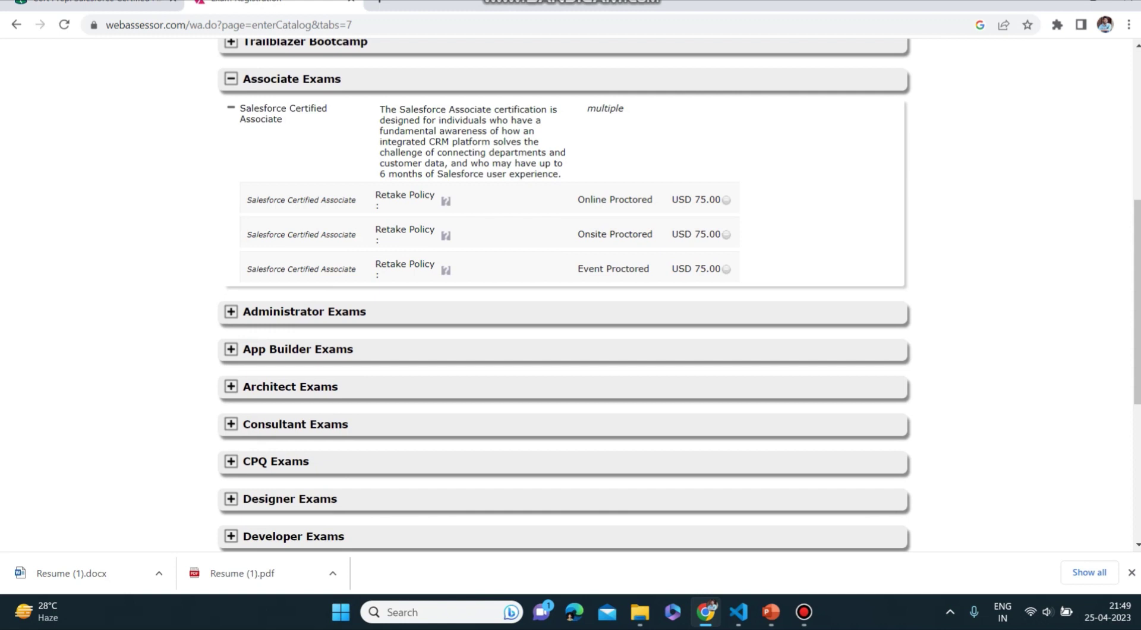
scroll(564, 297, "down", 1)
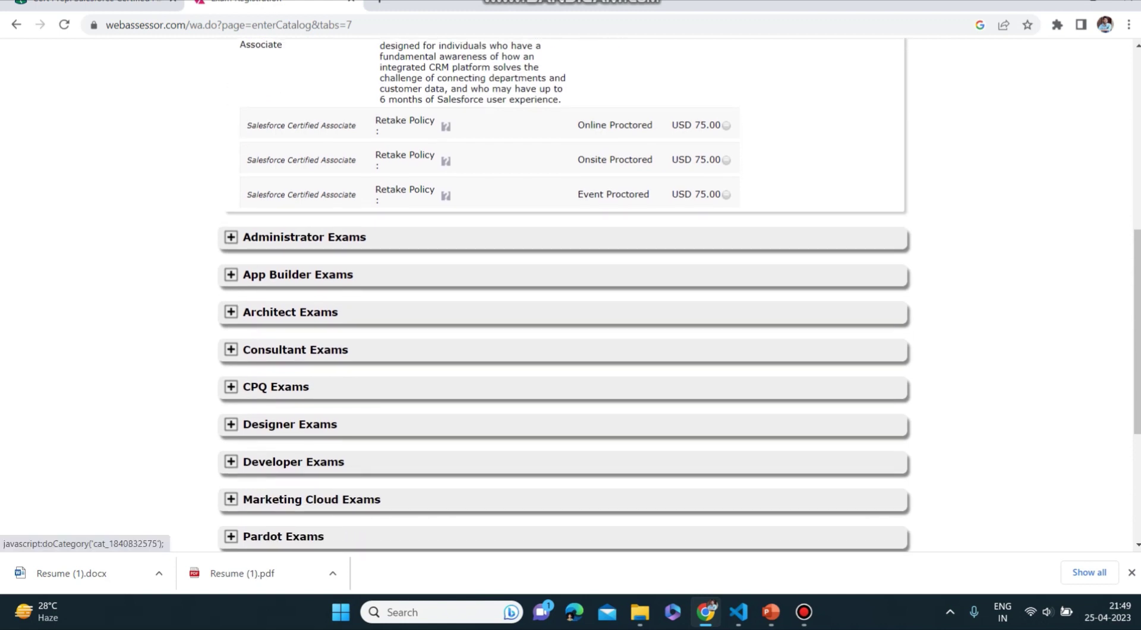
Step: Register for the online proctored Salesforce Certified CPQ Specialist exam under CPQ Exams
left_click(275, 387)
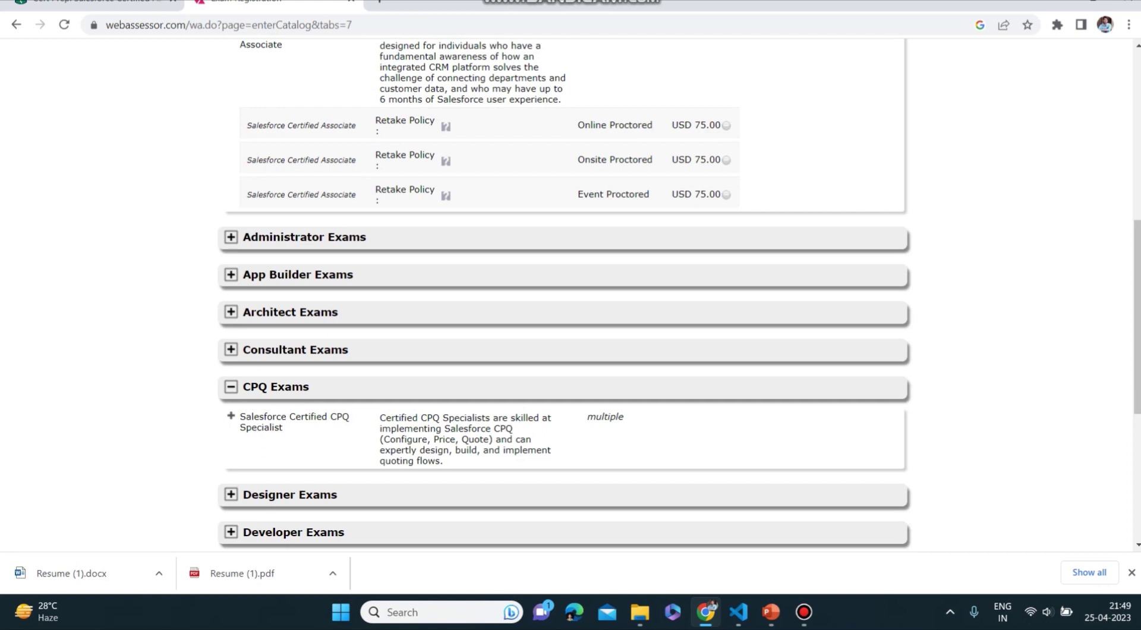
left_click(231, 416)
scroll(565, 297, "down", 2)
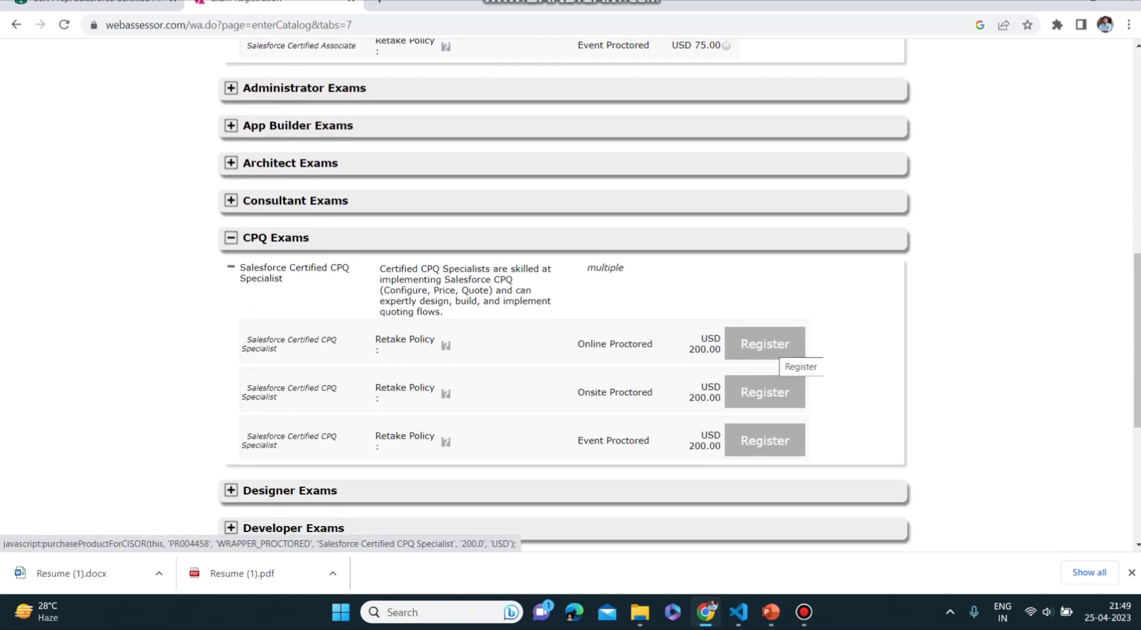
left_click(766, 345)
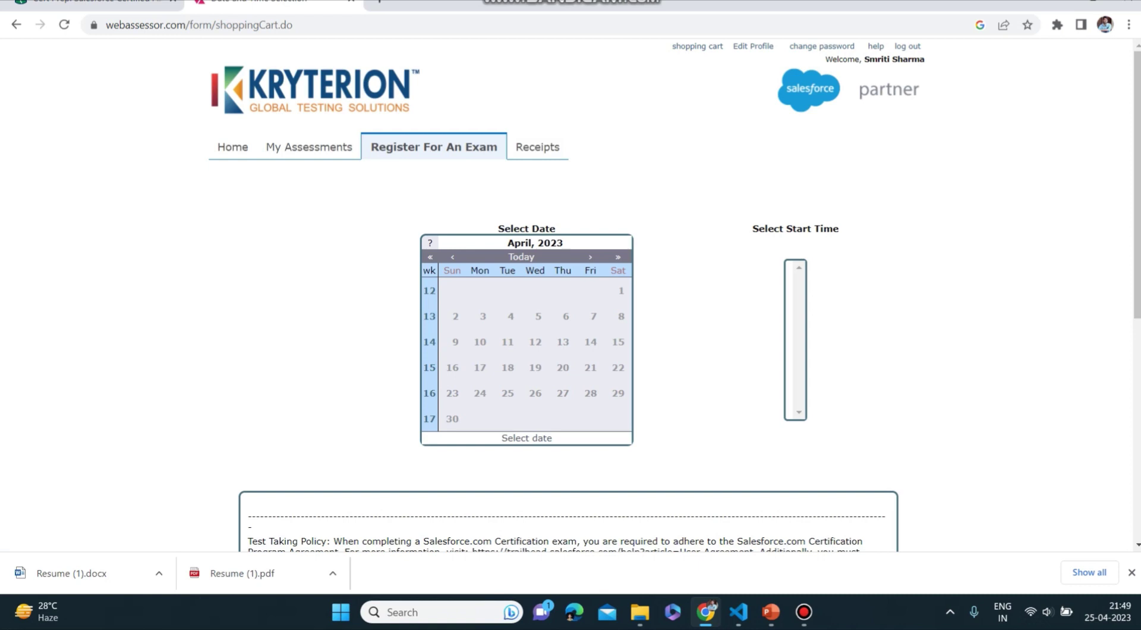
Step: Read the test taking policy and choose 3 May 2023 with the 2:45 AM start time for the exam
scroll(571, 297, "down", 4)
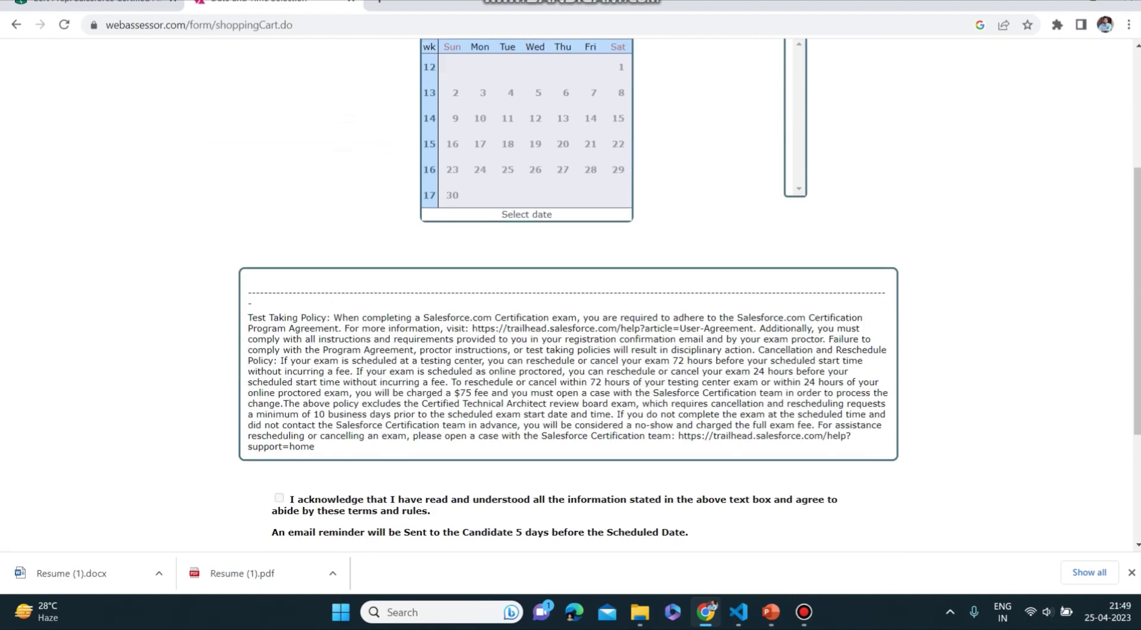
scroll(571, 297, "up", 3)
scroll(571, 297, "down", 3)
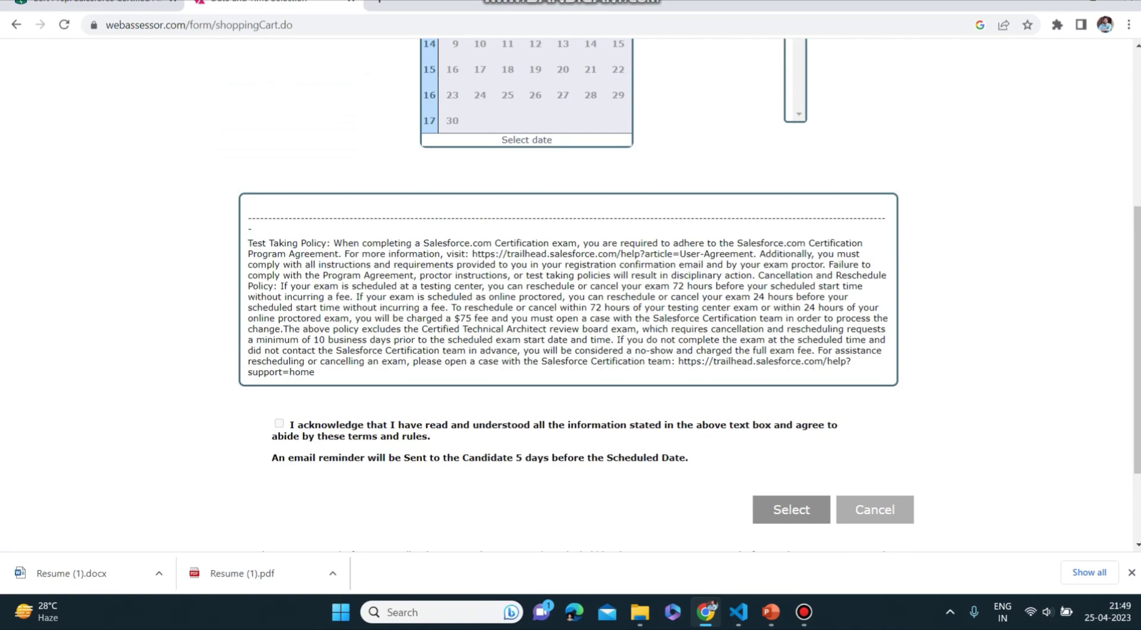
scroll(570, 297, "up", 3)
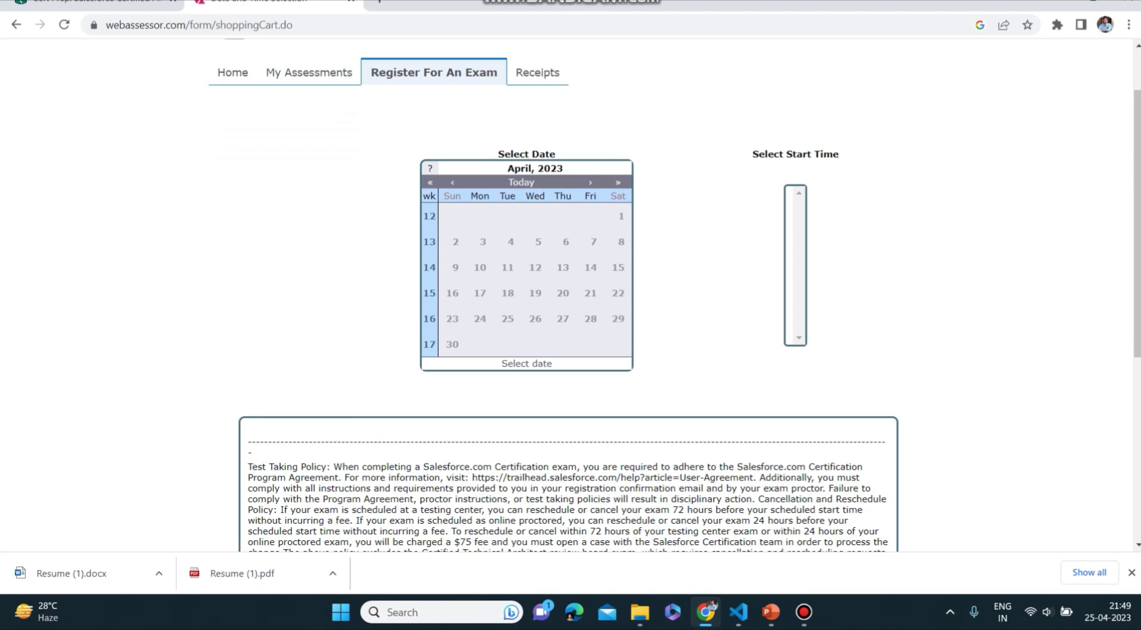
left_click(590, 182)
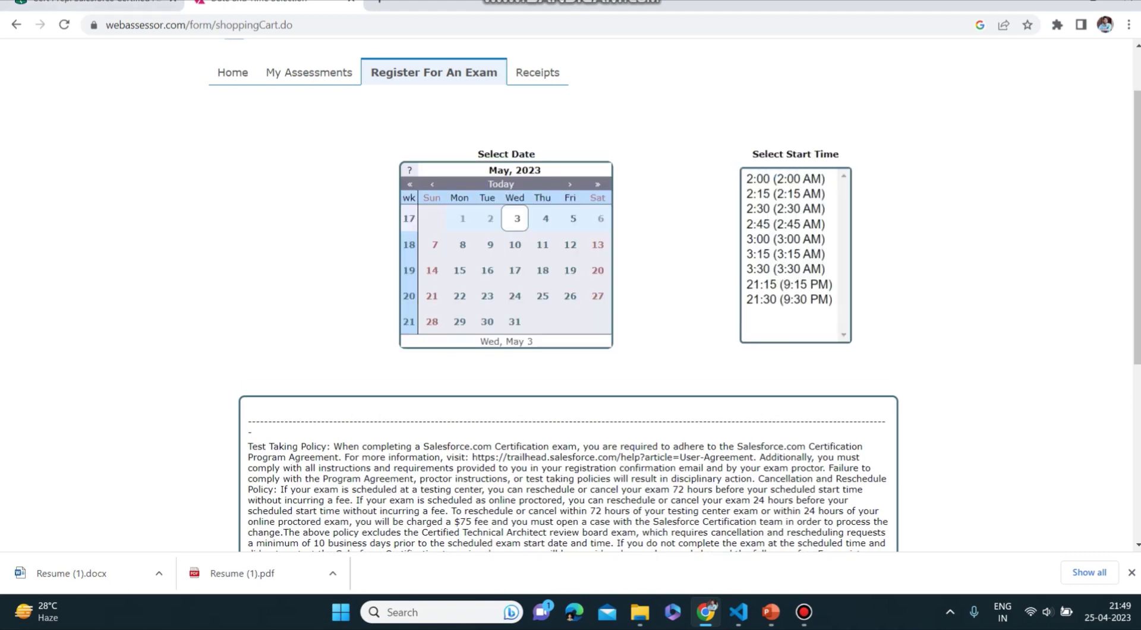
left_click(785, 224)
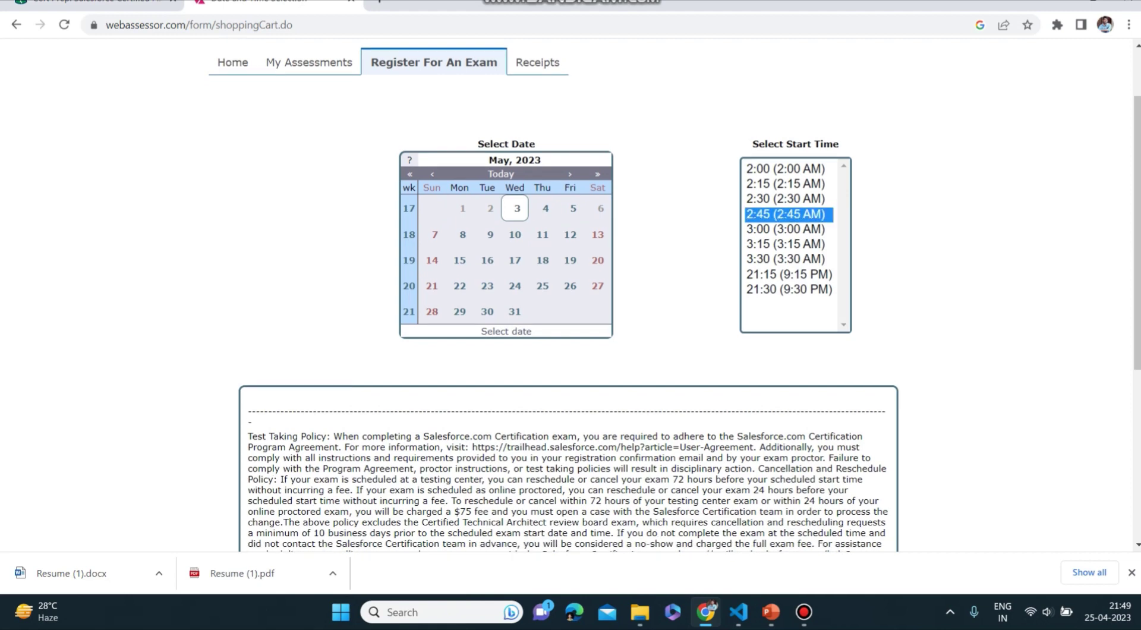
Step: Acknowledge the exam terms, submit the chosen slot and review the shopping cart
scroll(571, 297, "down", 5)
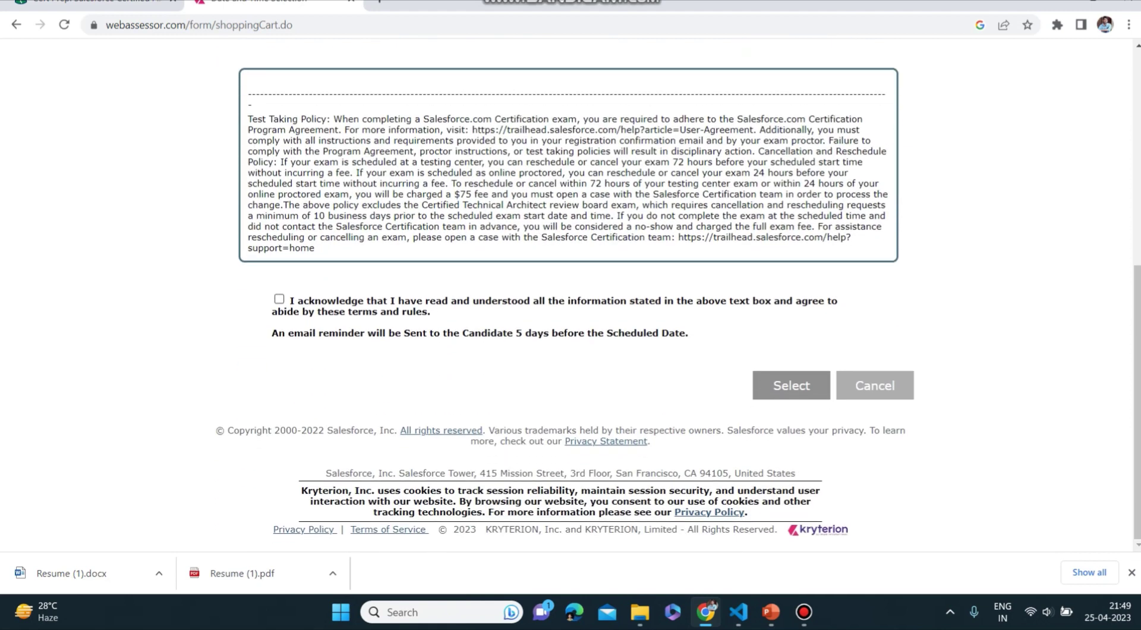
left_click(279, 298)
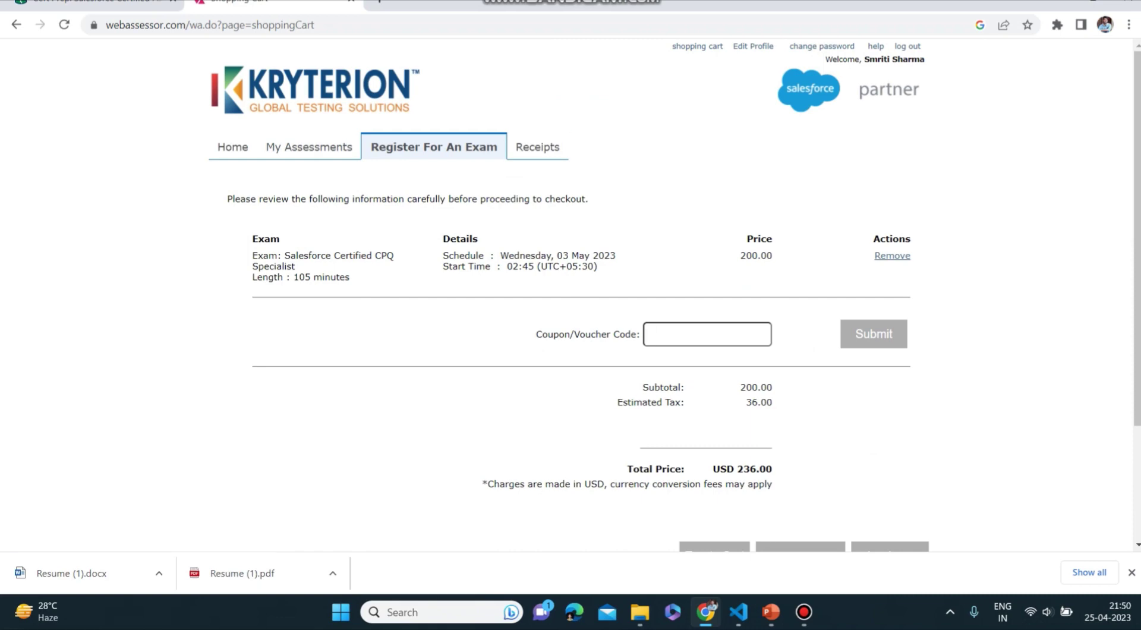
scroll(674, 295, "down", 3)
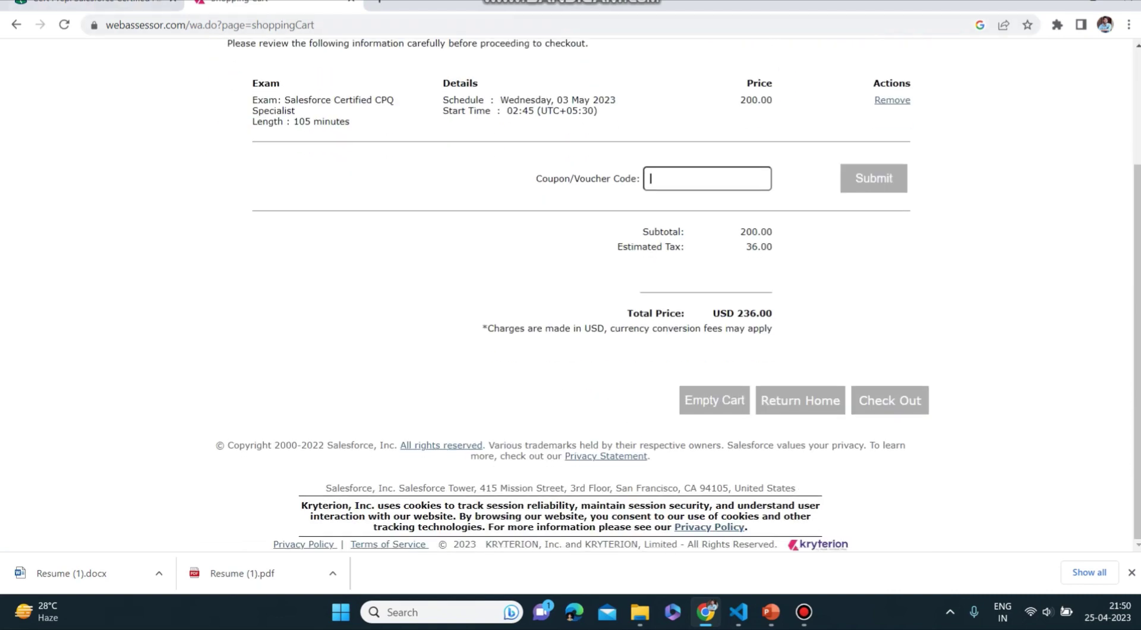
scroll(674, 295, "up", 3)
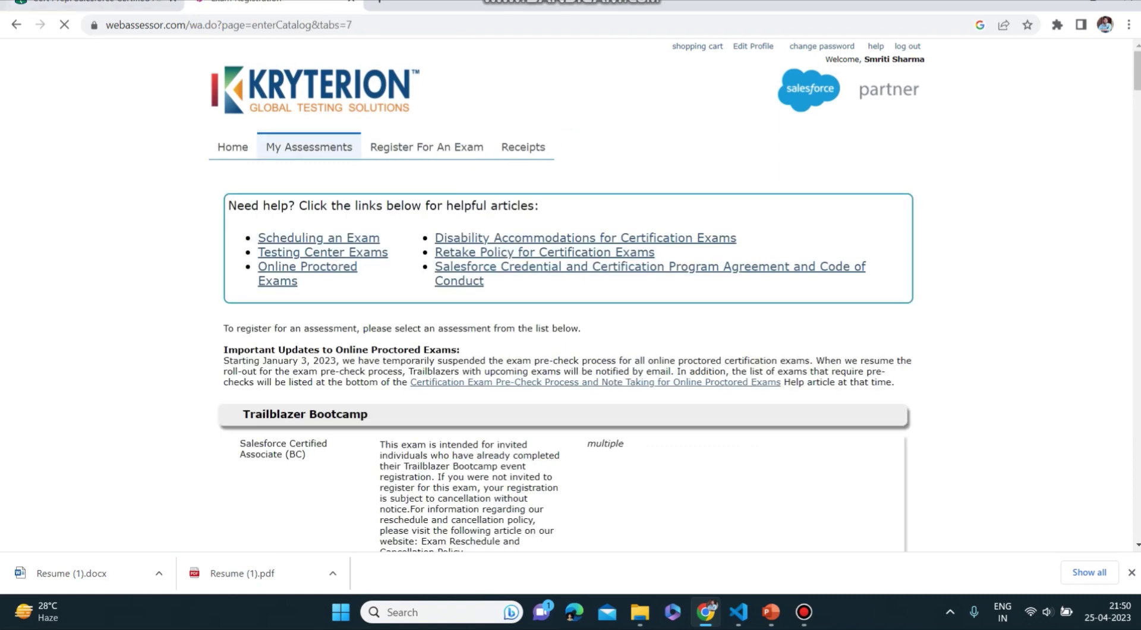
Step: Return to the exam registration catalogue and show the Salesforce Certified Associate options under Associate Exams again
scroll(674, 295, "down", 3)
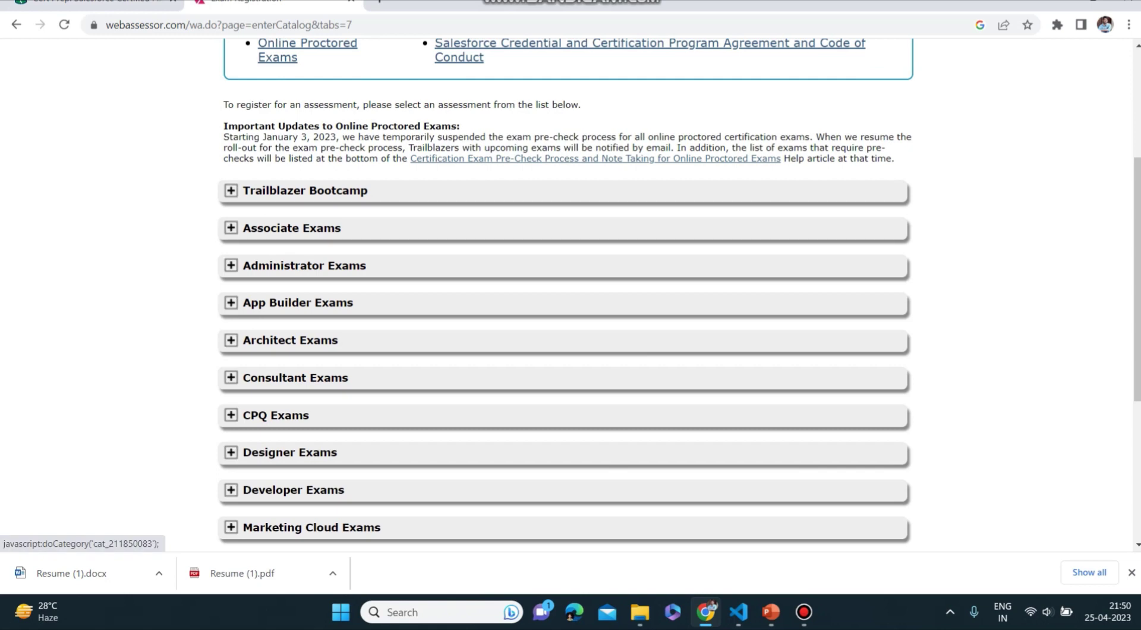
left_click(291, 227)
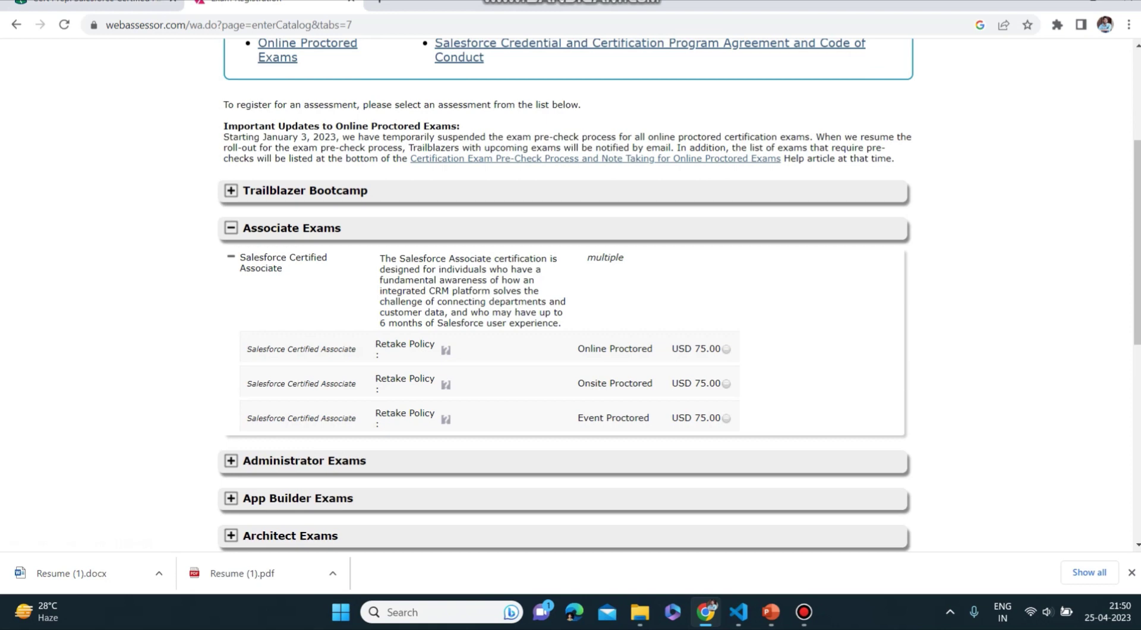
scroll(565, 297, "down", 5)
scroll(565, 297, "up", 6)
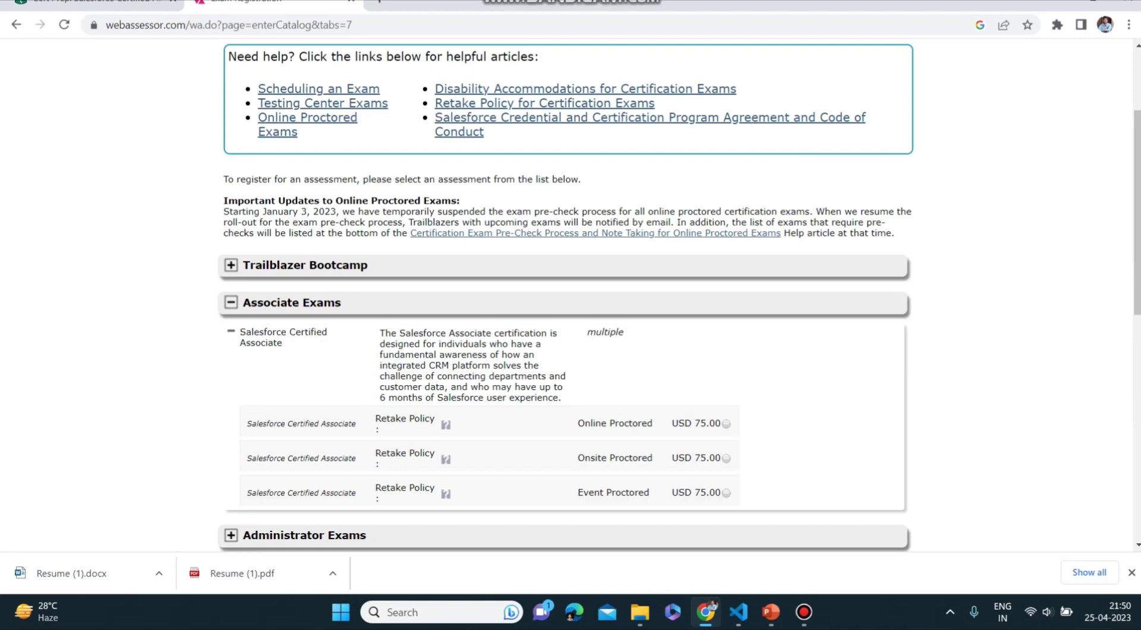
Step: Switch back to the Trailhead certification prep module and look over its list of units
key("ctrl+1")
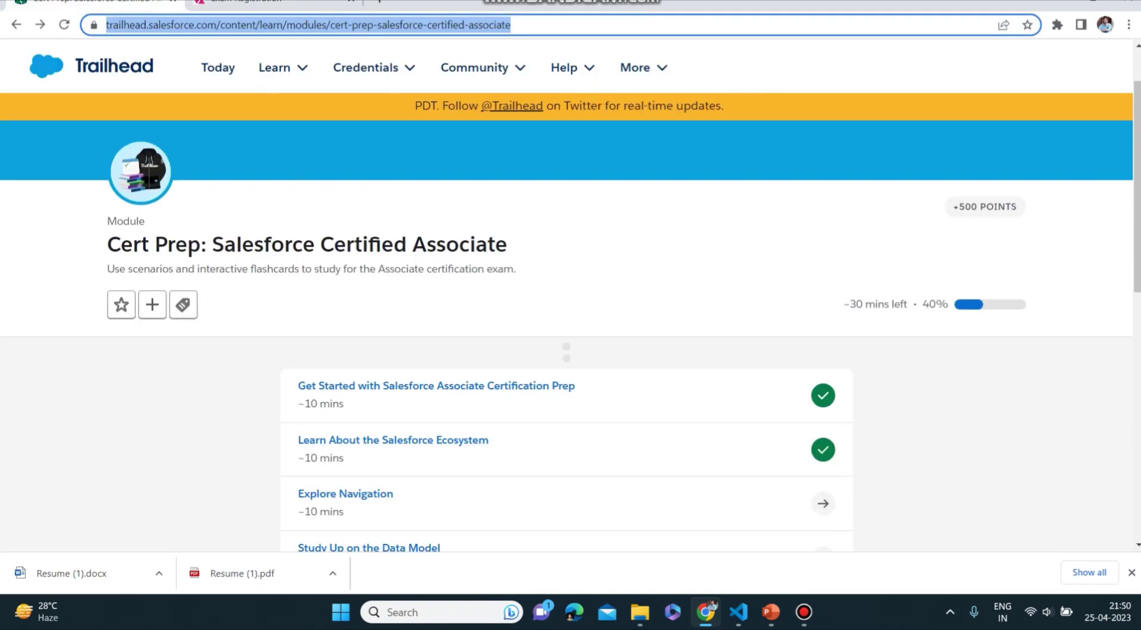
scroll(566, 297, "down", 4)
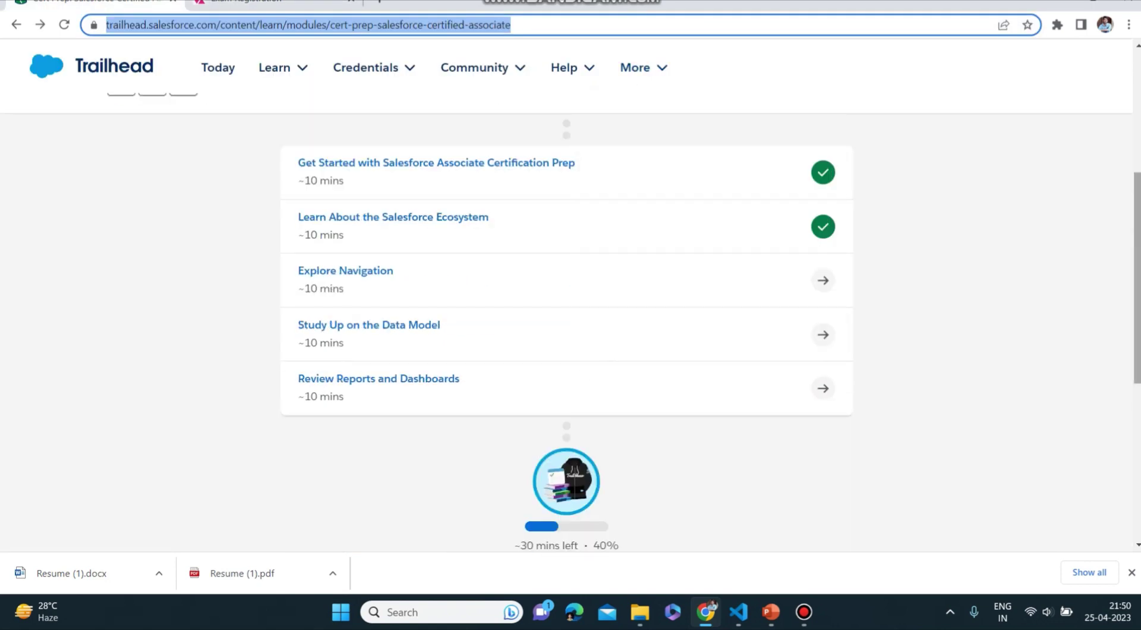